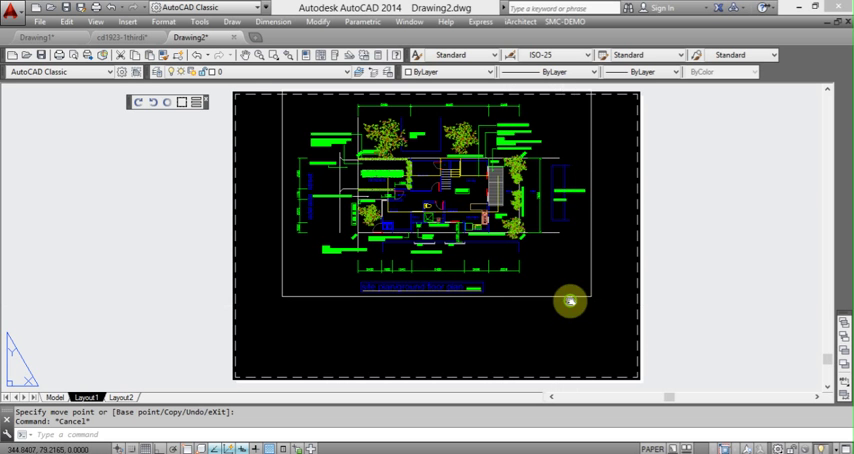
Step: Pan and zoom the layout so the site plan viewport fills the drawing area
middle_click_drag(574, 307, 568, 305)
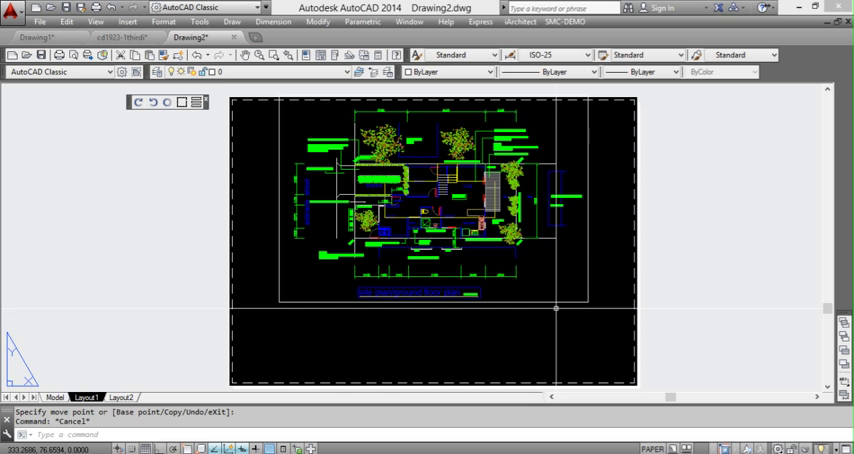
middle_click_drag(552, 293, 552, 305)
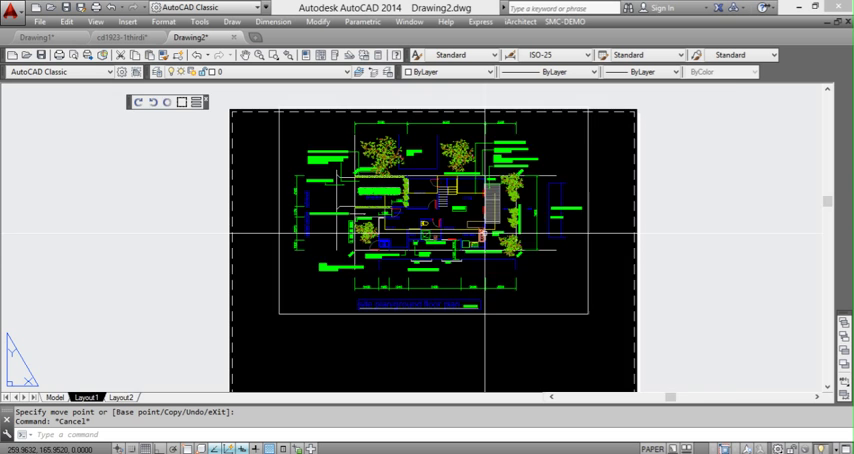
scroll(485, 232, "up", 2)
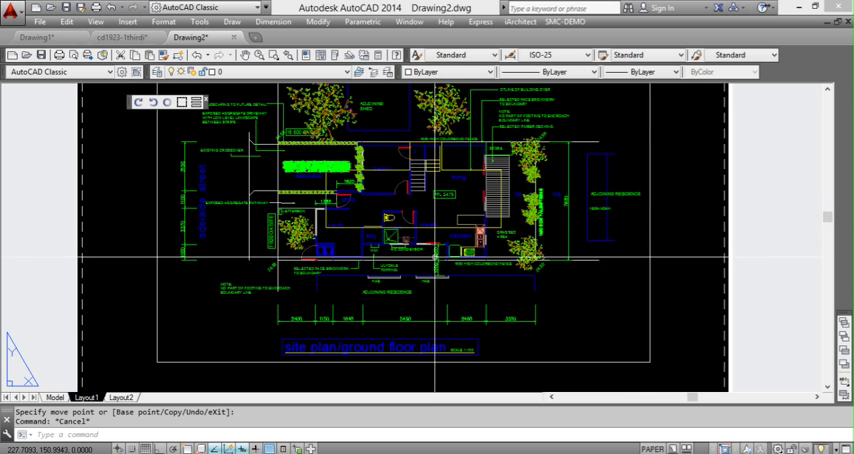
scroll(435, 258, "up", 2)
scroll(492, 222, "down", 2)
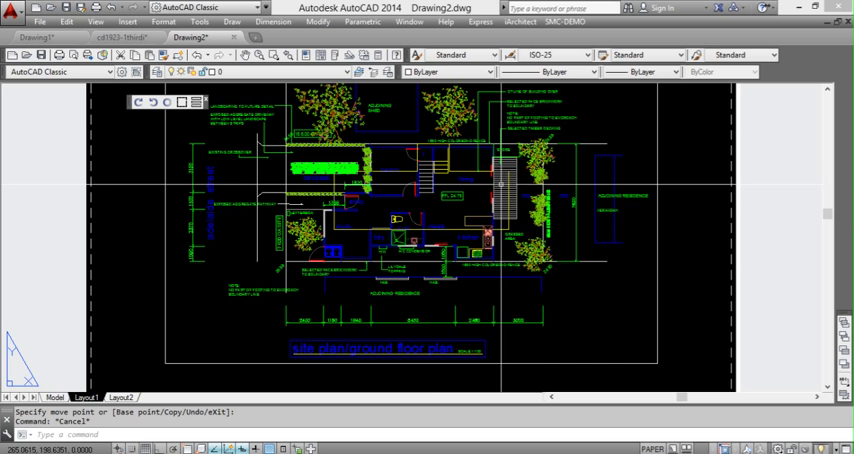
type("PL")
Step: Start a polyline (PL) and trace its first vertices around the top and left of the house
key("Return")
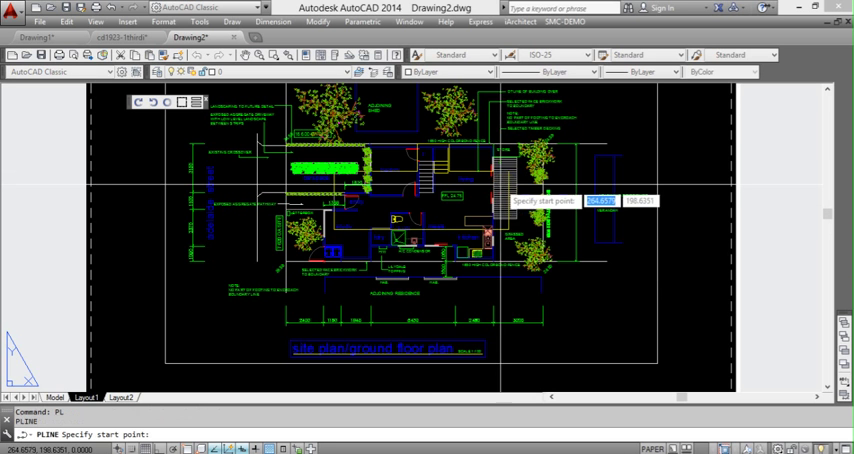
left_click(528, 140)
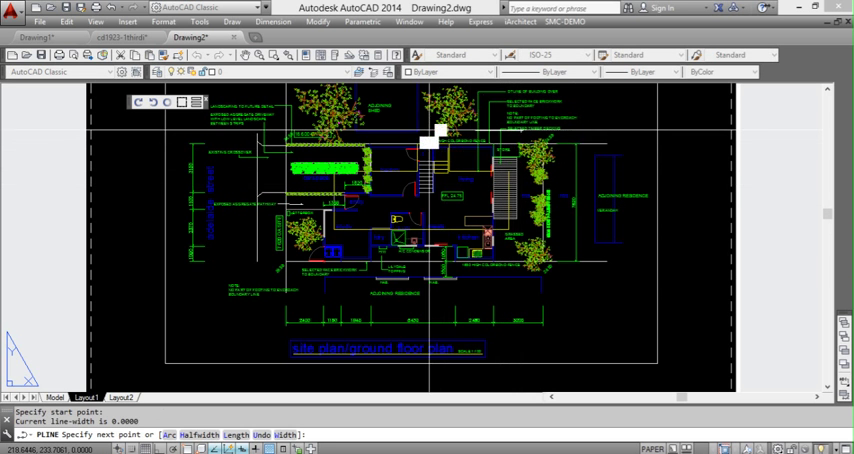
left_click(423, 137)
left_click(437, 200)
left_click(366, 215)
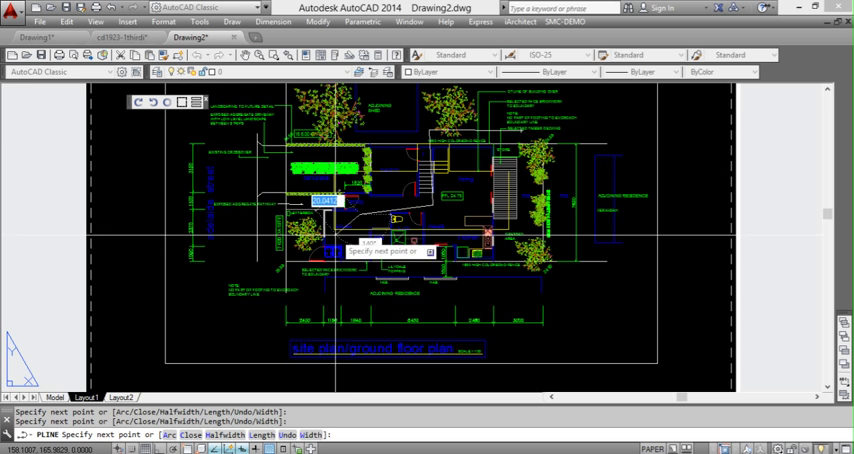
left_click(325, 288)
Step: Continue the outline up the right side with Osnap on, finish it, and select the polyline
left_click(478, 292)
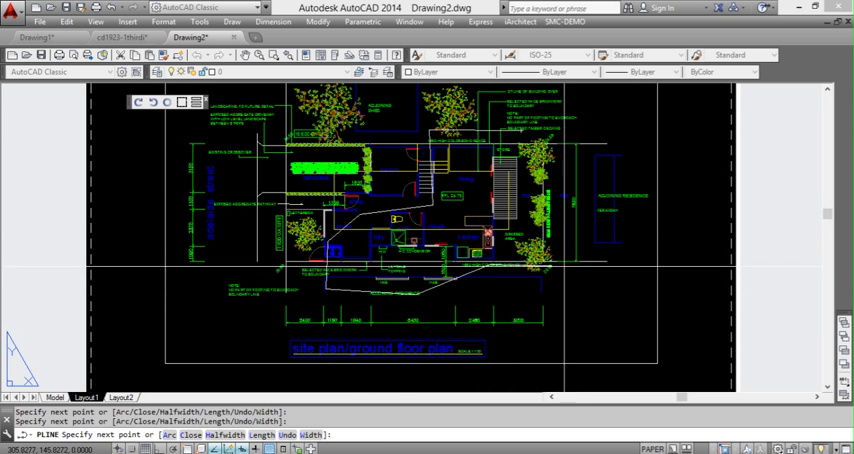
left_click(545, 285)
left_click(578, 195)
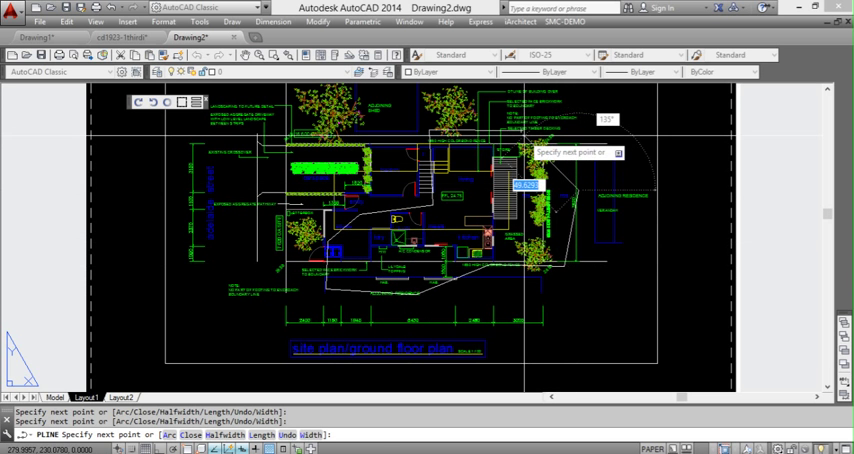
key("F3")
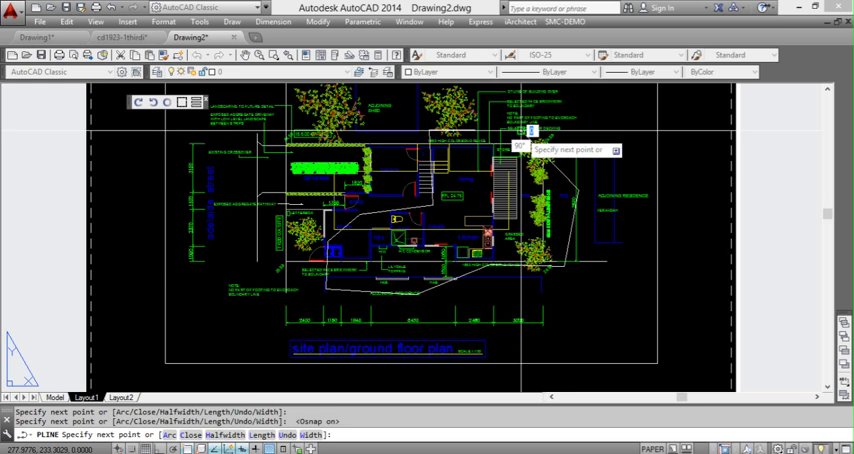
key("Return")
scroll(348, 120, "up", 2)
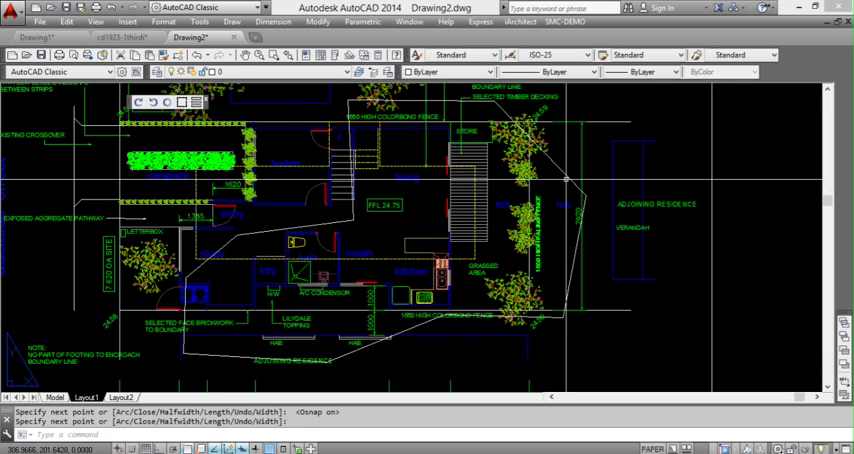
scroll(348, 120, "down", 1)
scroll(348, 120, "up", 1)
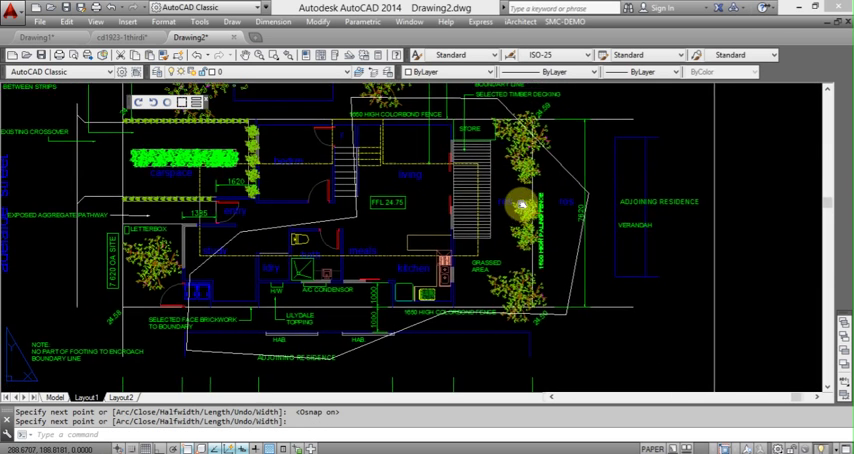
left_click(553, 166)
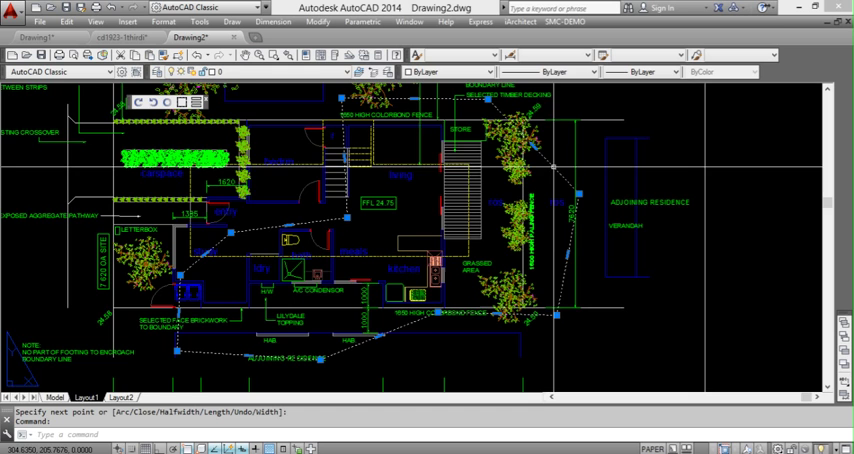
scroll(300, 203, "down", 1)
scroll(300, 203, "up", 1)
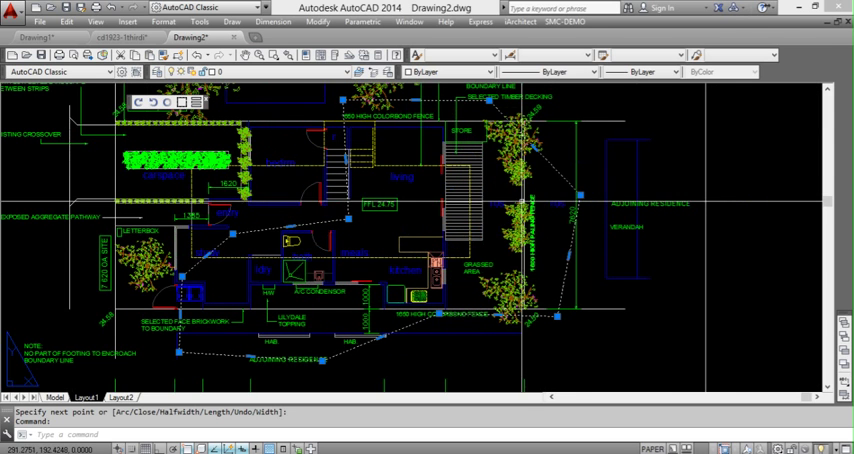
scroll(547, 186, "up", 1)
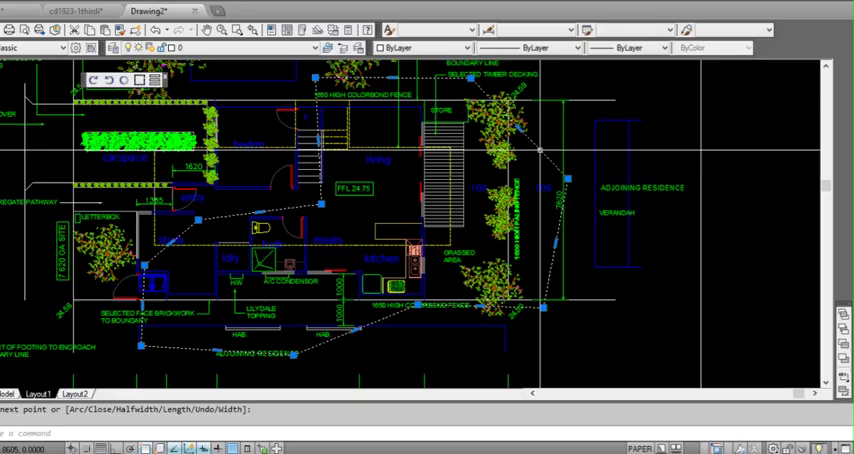
Step: Set the polyline's Closed property to Yes in the Properties palette
right_click(545, 150)
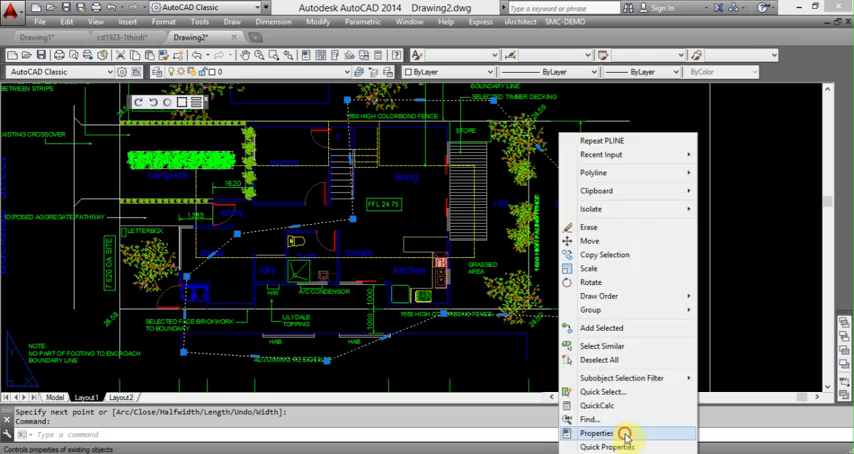
left_click(512, 428)
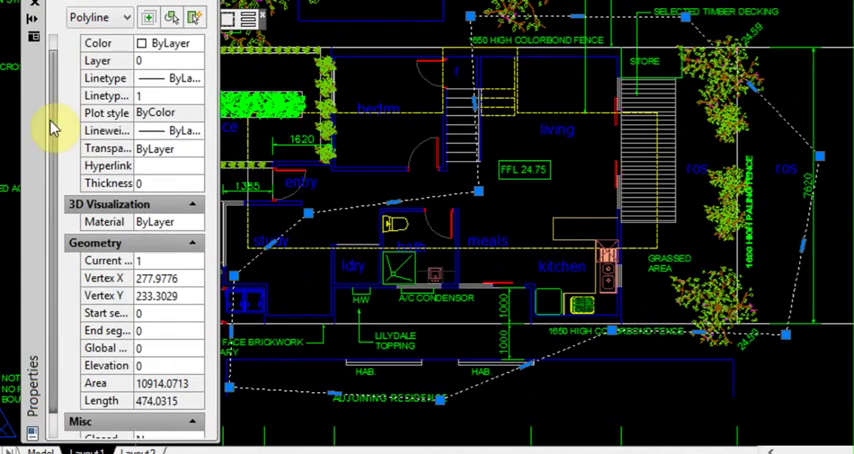
scroll(68, 158, "down", 2)
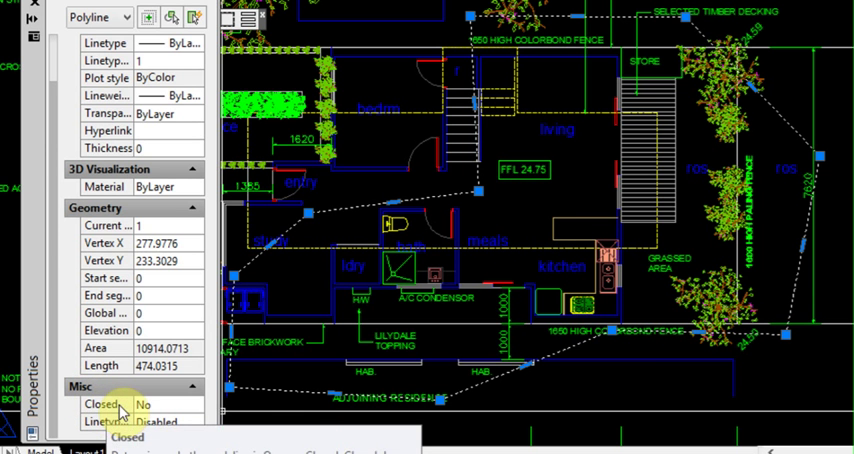
left_click(175, 405)
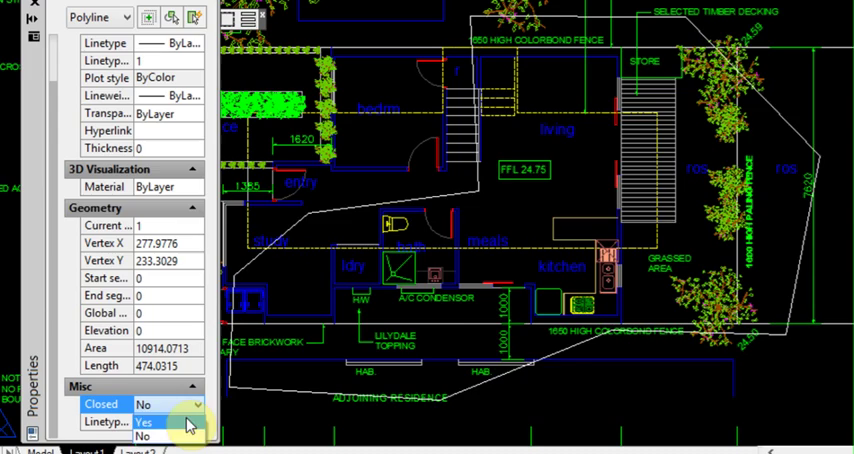
left_click(188, 424)
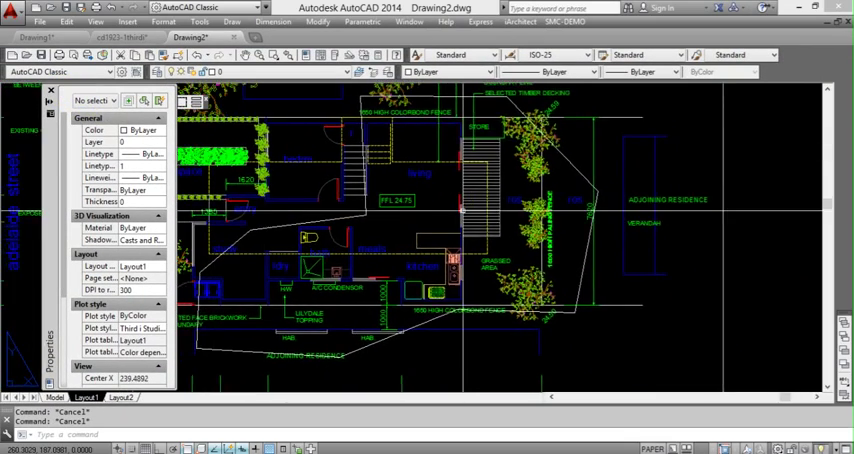
scroll(460, 230, "down", 3)
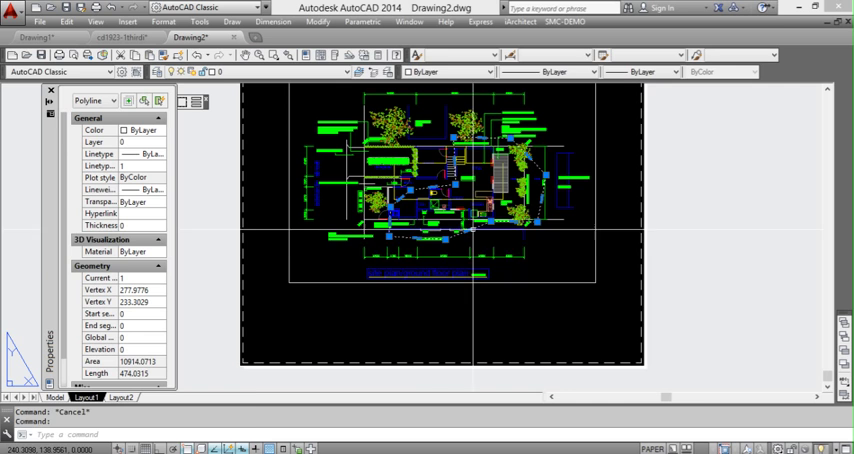
Step: Move the closed outline by its grip to sit below the site plan and deselect it
left_click(472, 228)
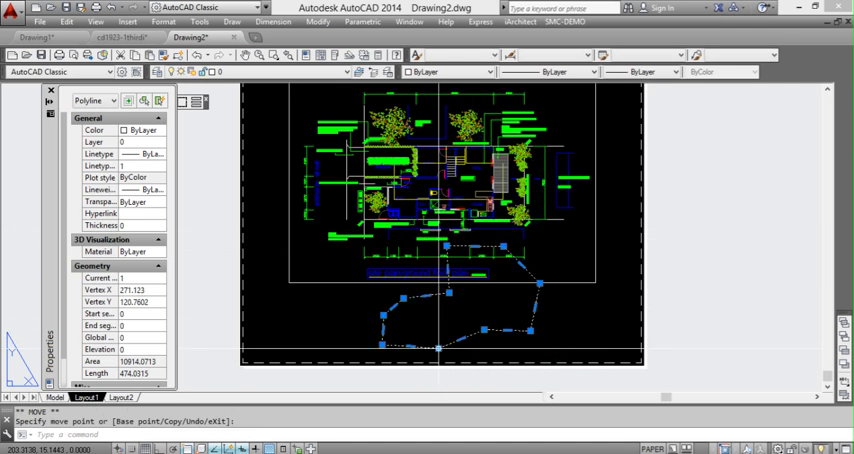
key("Escape")
scroll(455, 298, "up", 3)
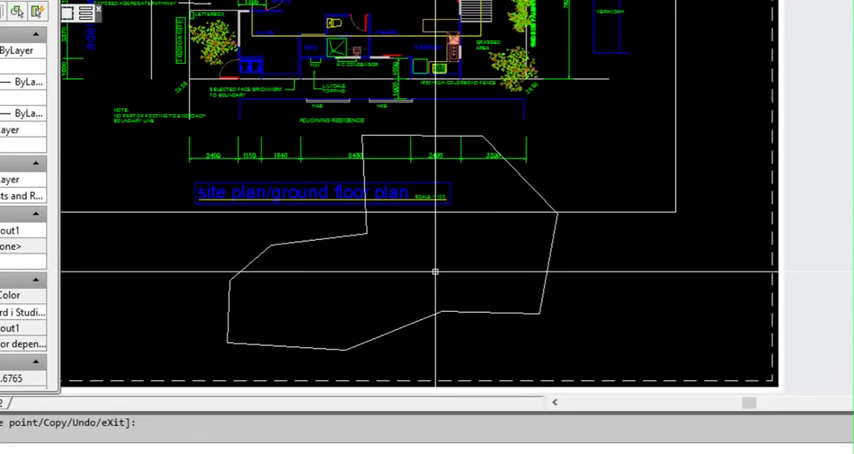
type("m")
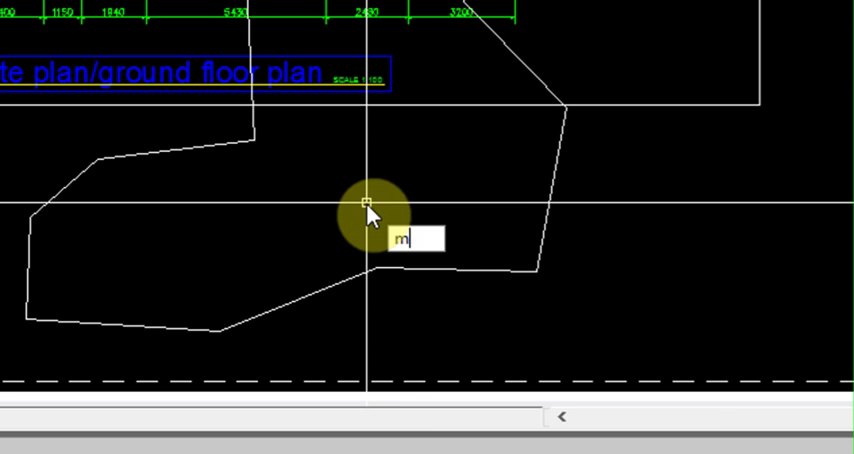
type("v")
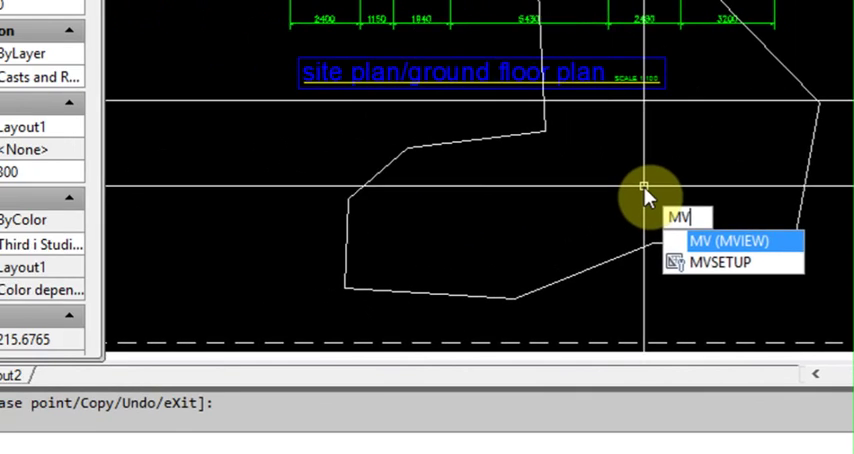
Step: Create a viewport with MVIEW Object, clipping it to the polygon outline
key("Return")
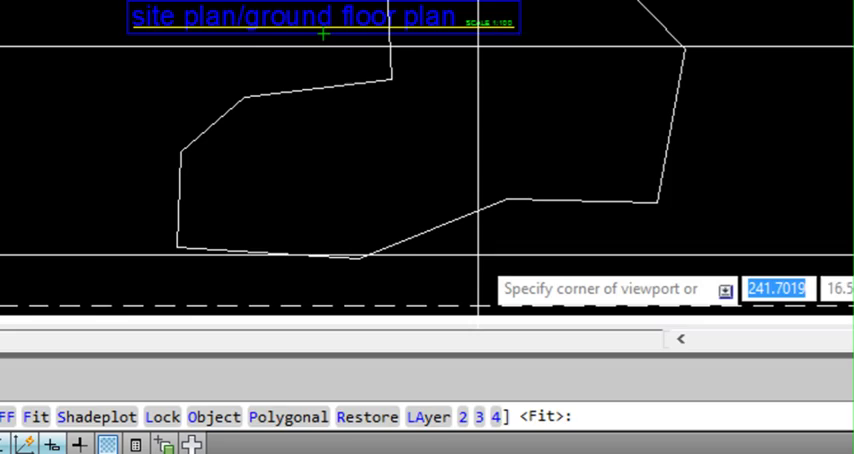
type("o")
key("Return")
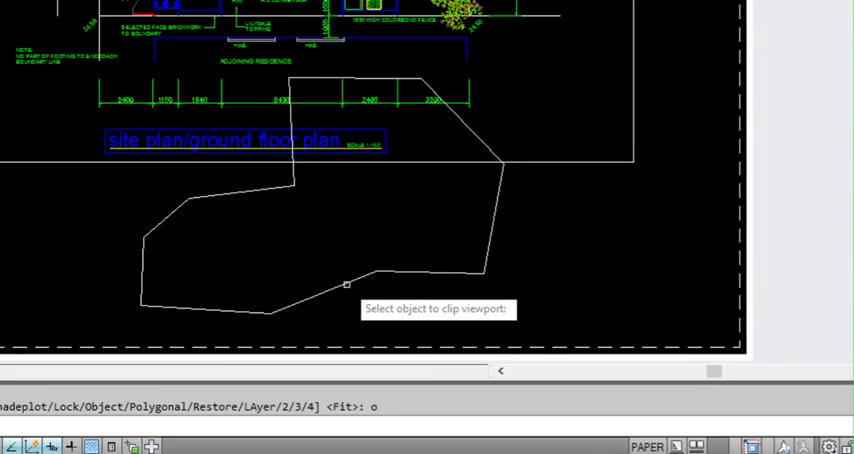
left_click(346, 285)
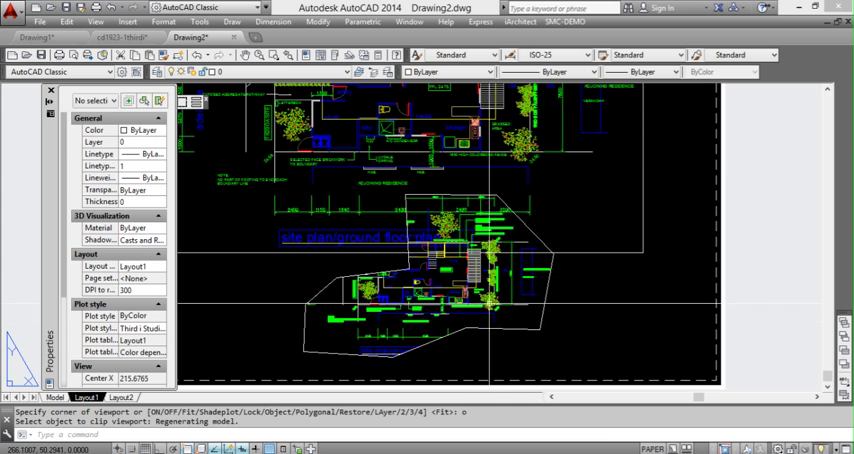
Step: Erase the leftover rectangular viewport that showed the whole plan
left_click(578, 255)
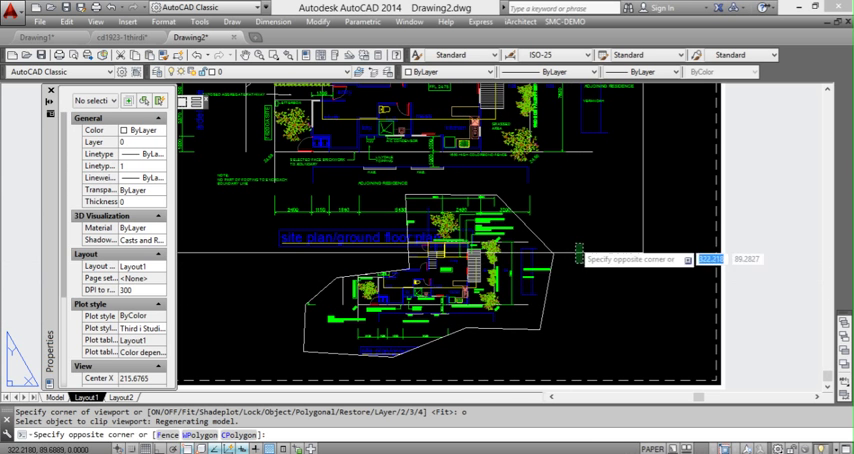
left_click(579, 258)
type("e")
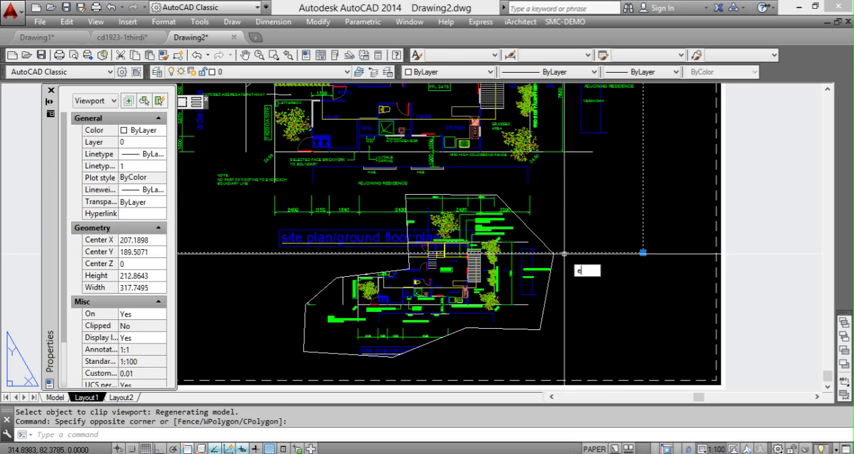
key("Return")
Step: Enter the clipped viewport to adjust its view, then return to paper space
left_click(472, 316)
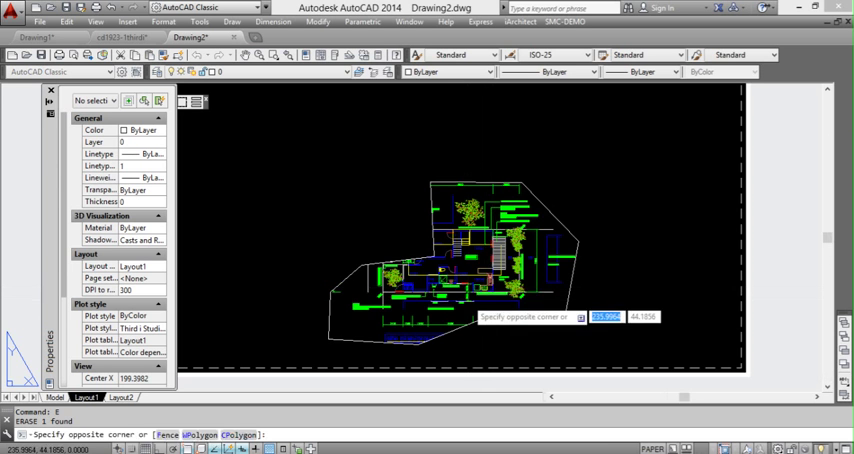
key("Escape")
double_click(469, 295)
scroll(469, 295, "up", 3)
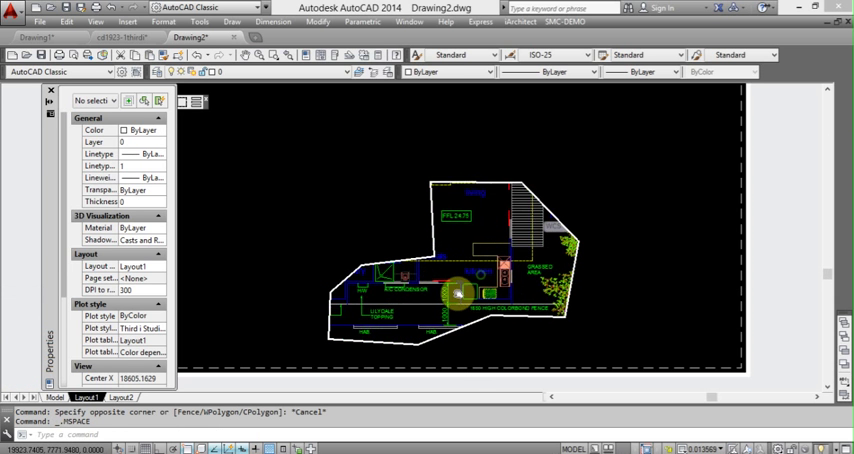
scroll(469, 290, "up", 1)
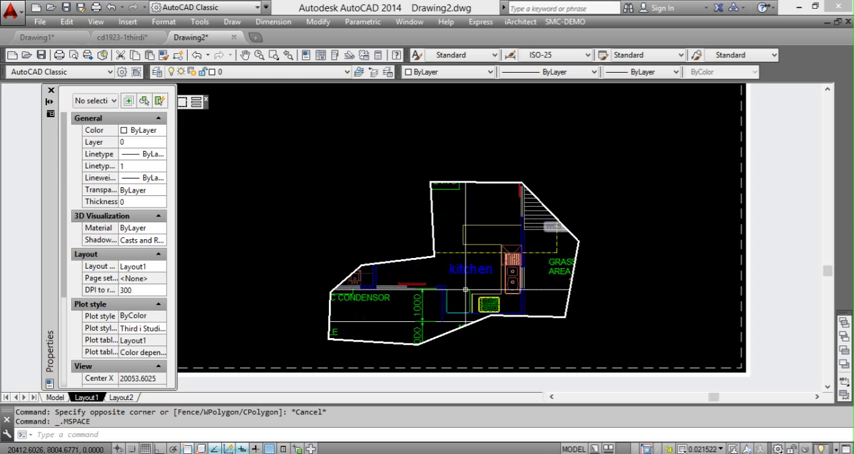
double_click(300, 160)
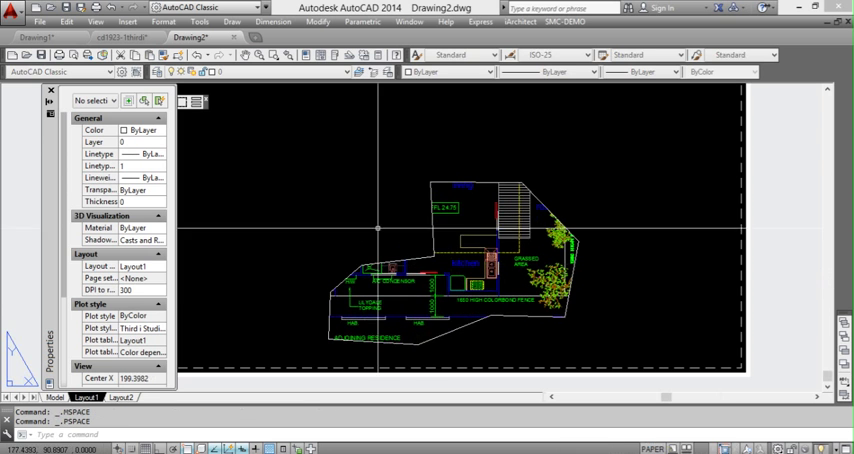
Step: Select the clipped viewport and set its standard scale to 1:50
left_click(431, 231)
left_click(445, 245)
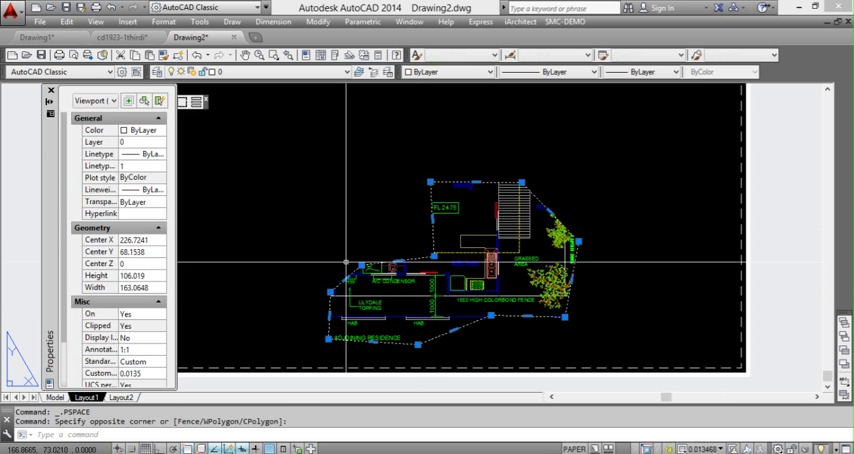
left_click(160, 362)
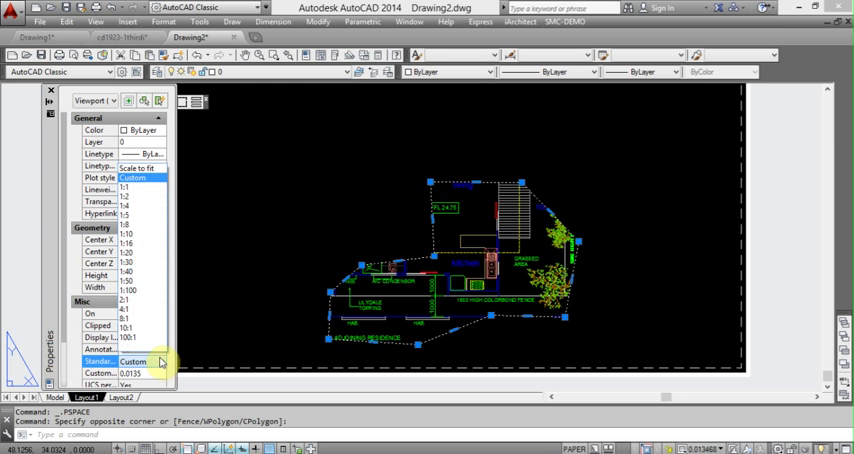
left_click(146, 290)
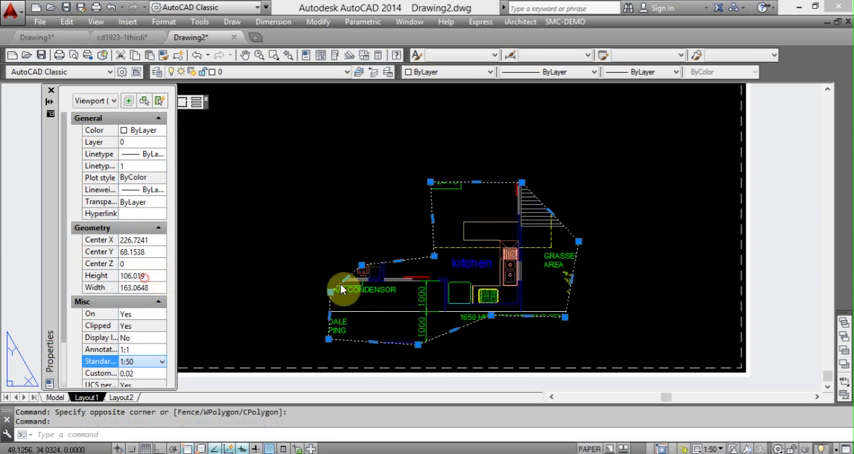
Step: Grip-stretch a boundary vertex of the clipped viewport outward, then cancel a second stretch
key("Escape")
left_click(528, 250)
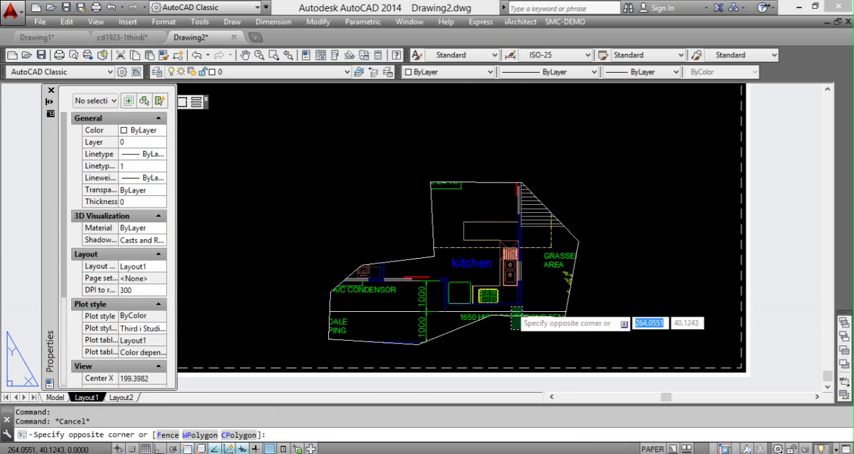
left_click(535, 300)
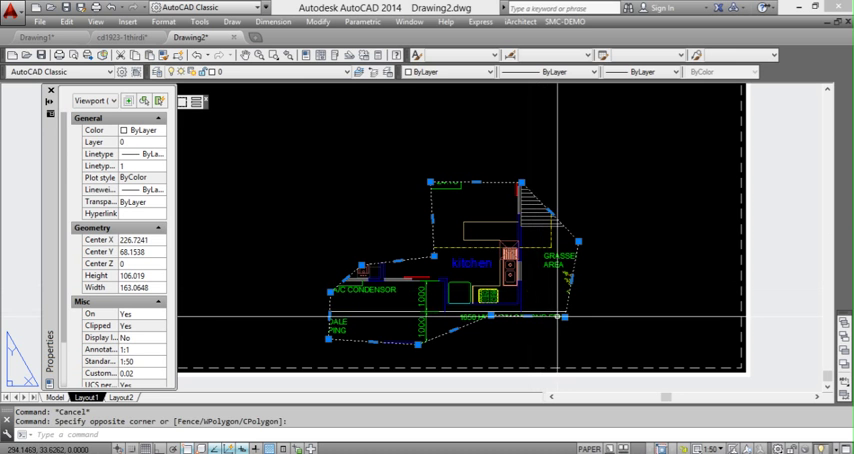
left_click(565, 317)
left_click(585, 343)
left_click(492, 345)
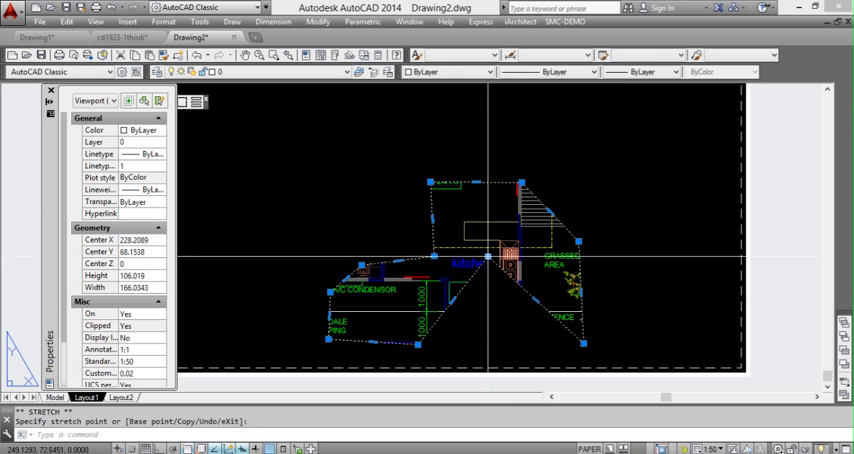
scroll(506, 284, "down", 2)
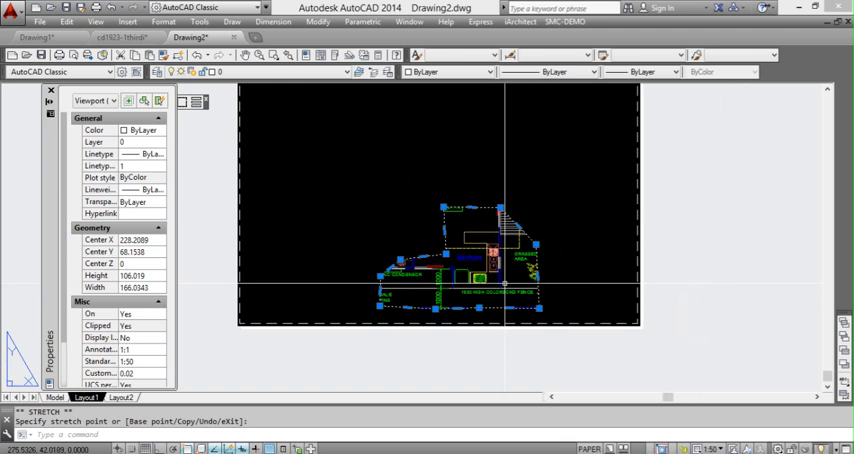
key("Escape")
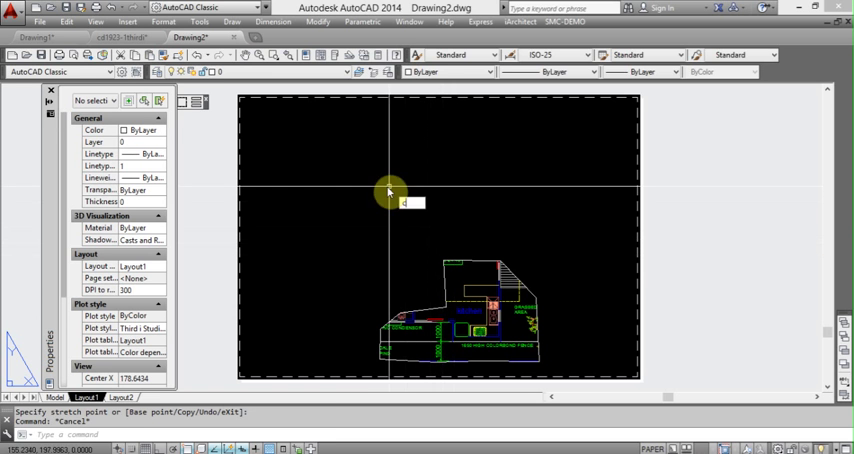
type("c")
Step: Draw a circle above the site plan
key("Return")
left_click(355, 183)
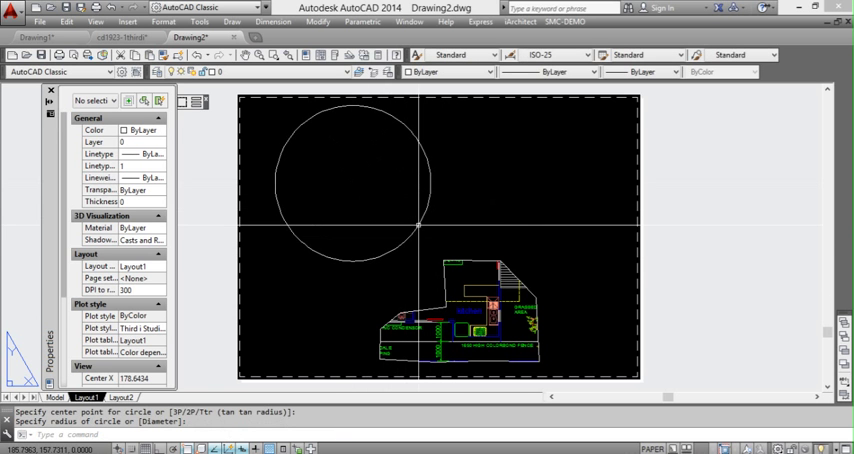
left_click(423, 228)
type("m")
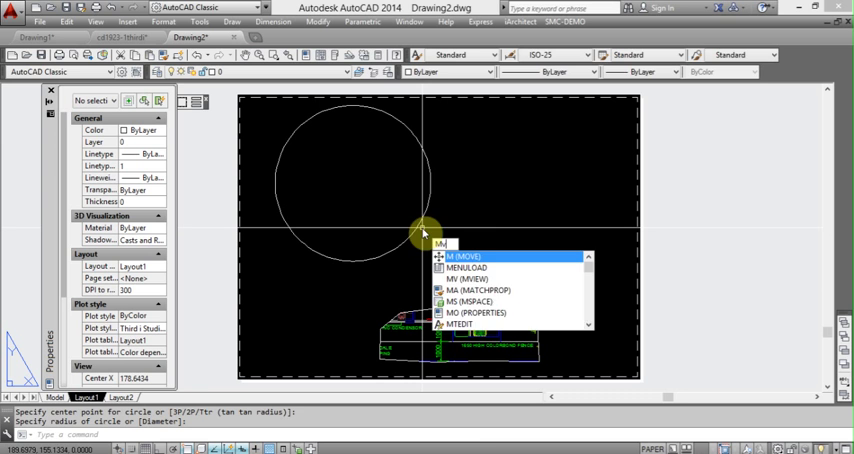
Step: Turn the circle into a viewport with MVIEW Object and enter it to zoom its content
key("Return")
key("Return")
type("o")
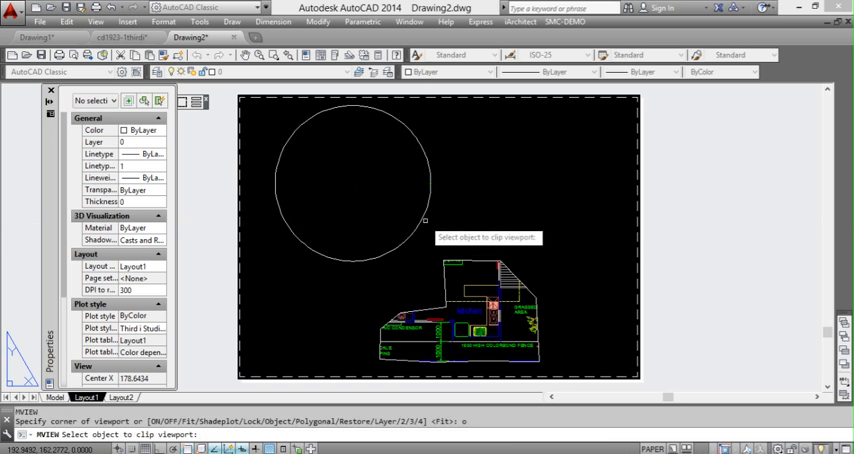
left_click(425, 230)
double_click(393, 230)
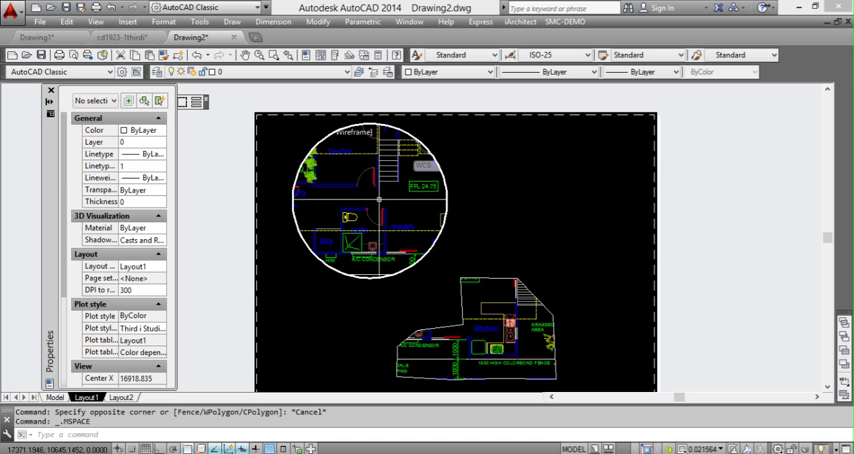
Step: Return to paper space and grip-stretch the circular viewport to resize it
double_click(500, 220)
scroll(463, 218, "up", 3)
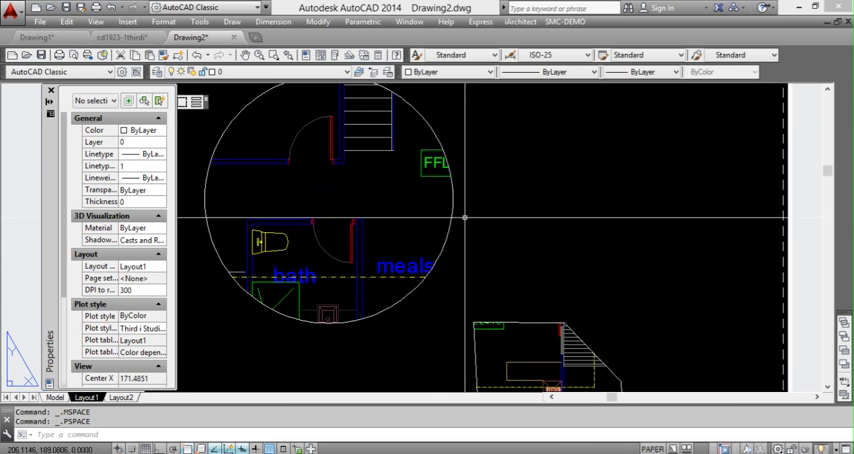
left_click(463, 218)
left_click(463, 218)
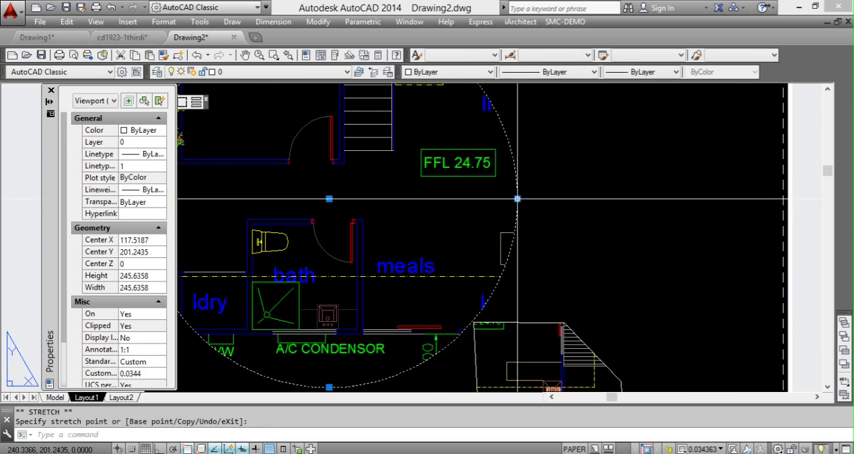
scroll(517, 200, "down", 3)
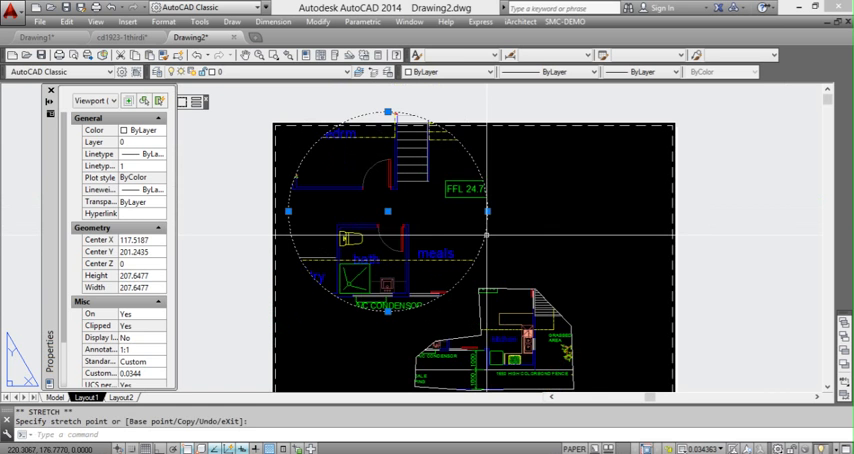
key("Escape")
key("Escape")
Step: Pan the layout view to show the circular viewport above the clipped site plan
left_click(489, 234)
key("Escape")
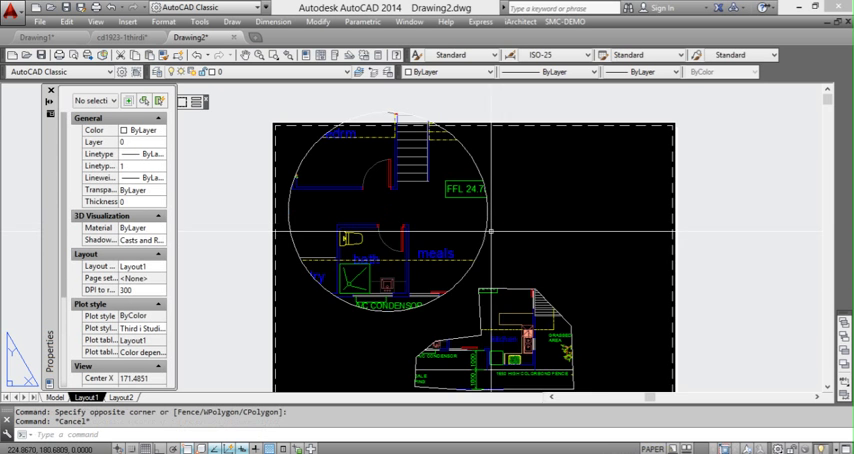
middle_click_drag(507, 273, 502, 233)
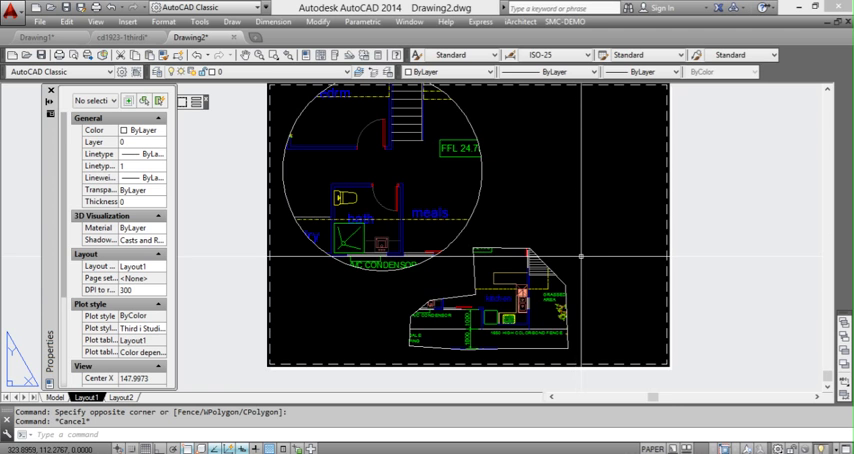
middle_click_drag(581, 256, 558, 265)
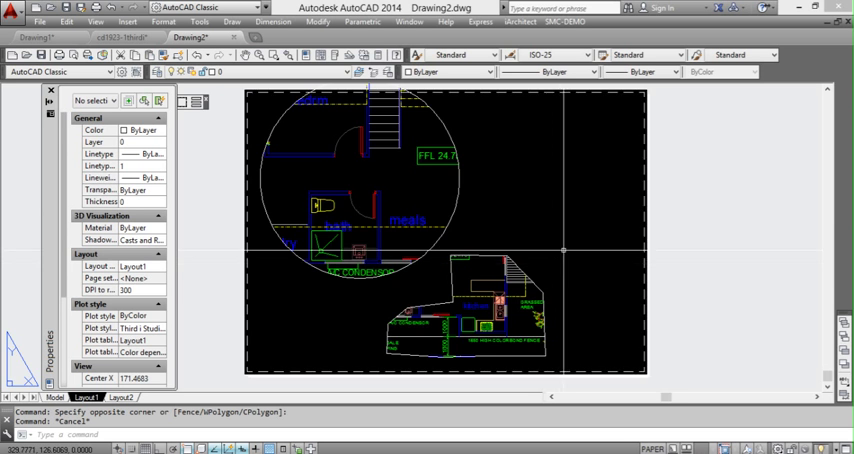
scroll(558, 265, "down", 2)
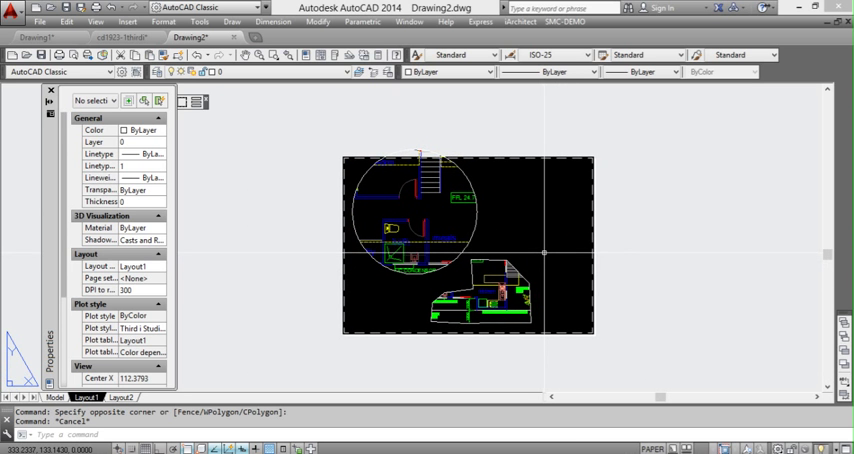